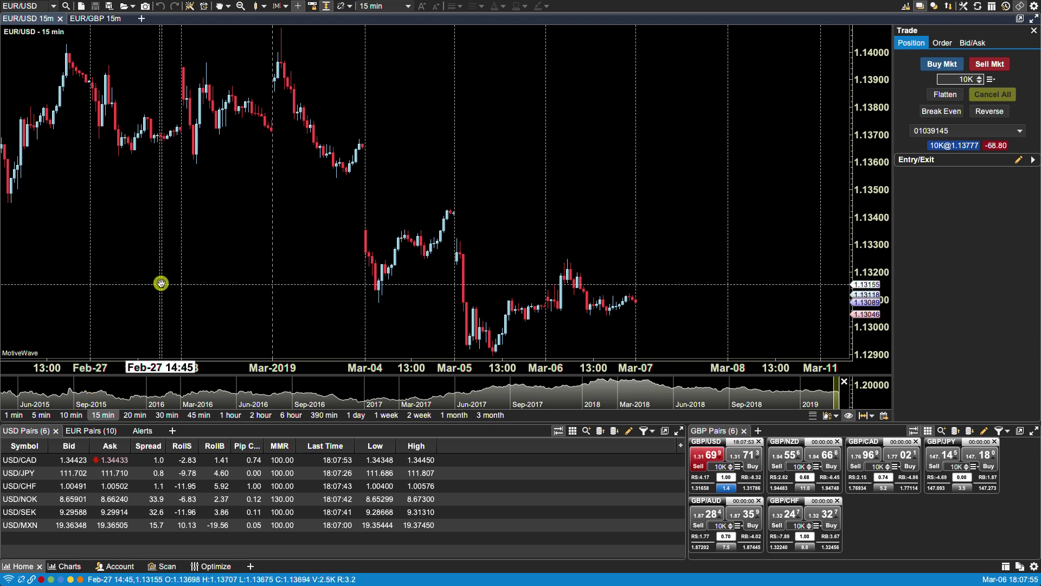
Look over the new-item menu and the Home page options, then start a new console page
click(69, 4)
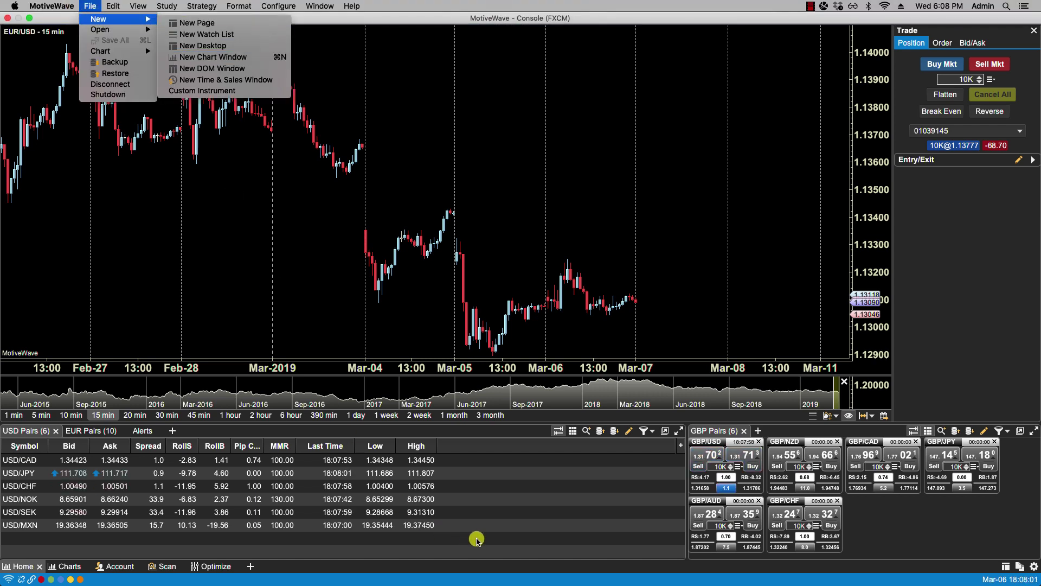
click(352, 492)
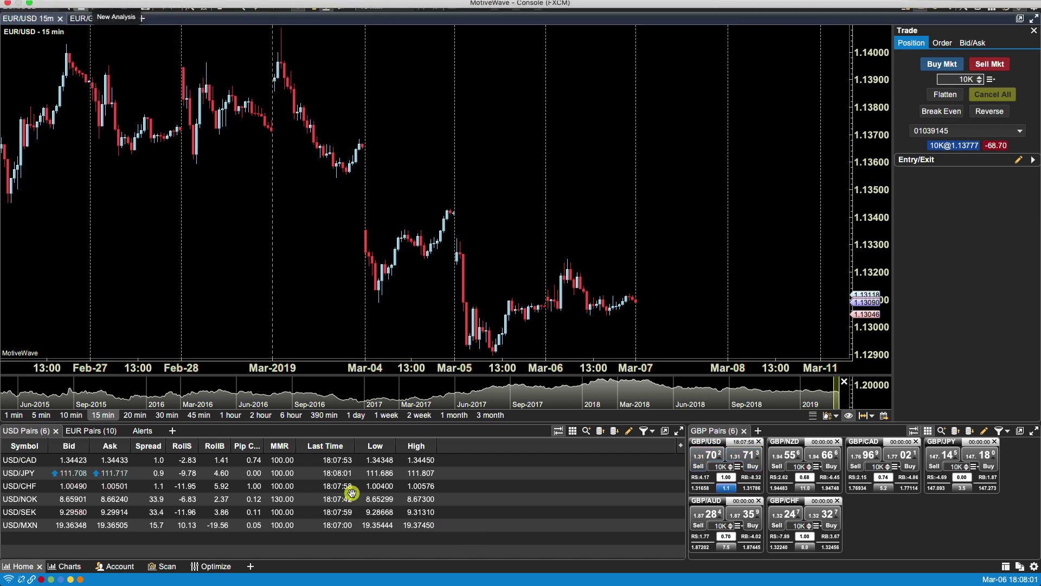
right_click(31, 567)
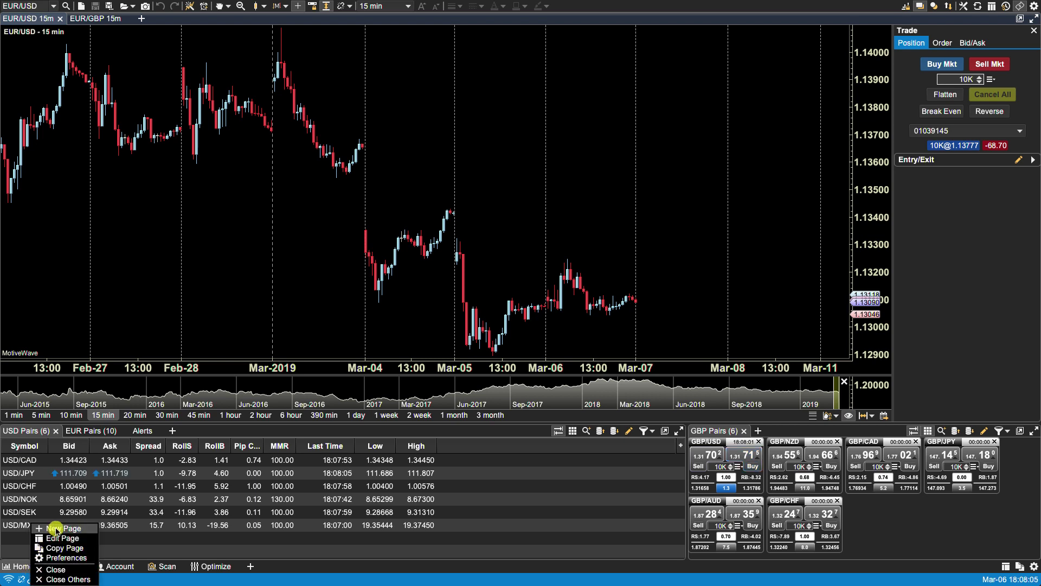
click(477, 525)
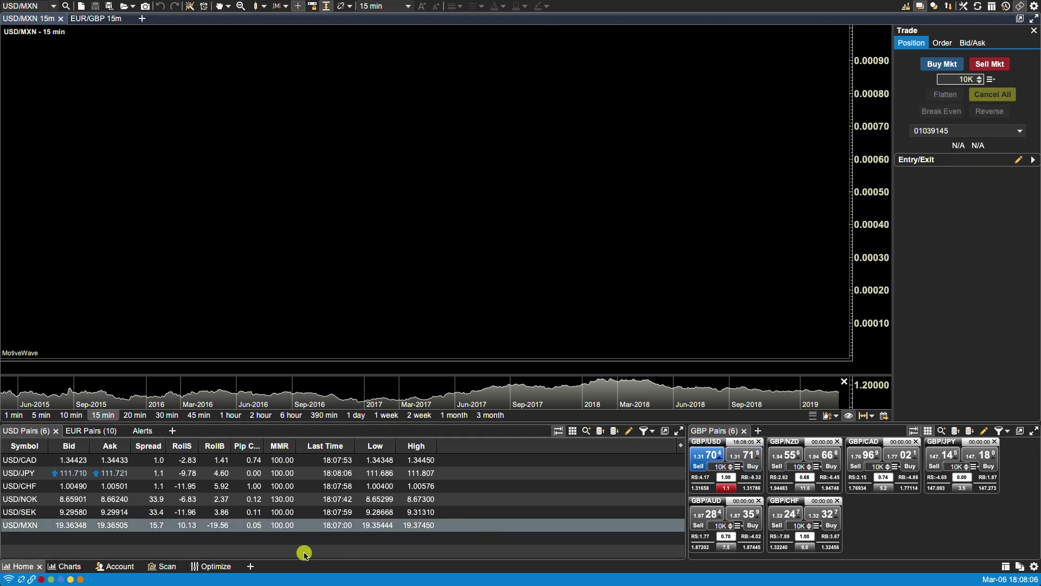
click(250, 569)
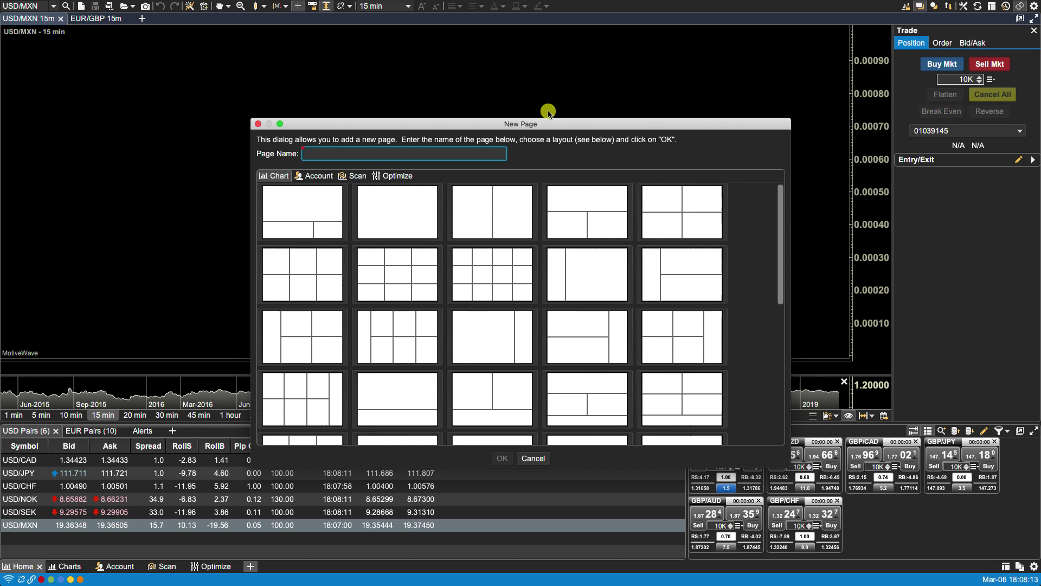
Create the USD Pairs page with the two-column side-by-side chart layout
drag(544, 121, 501, 103)
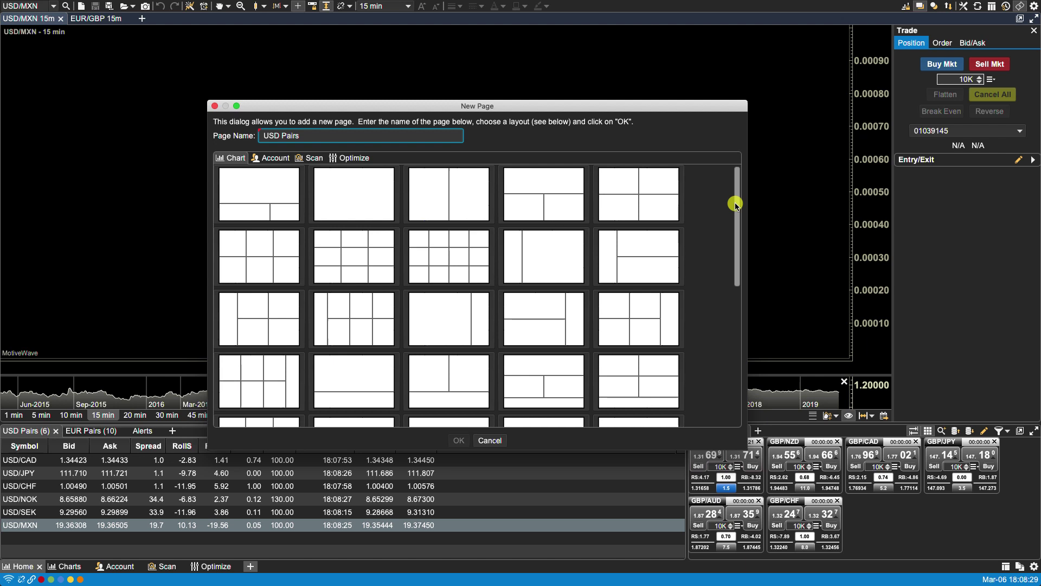
drag(736, 204, 736, 358)
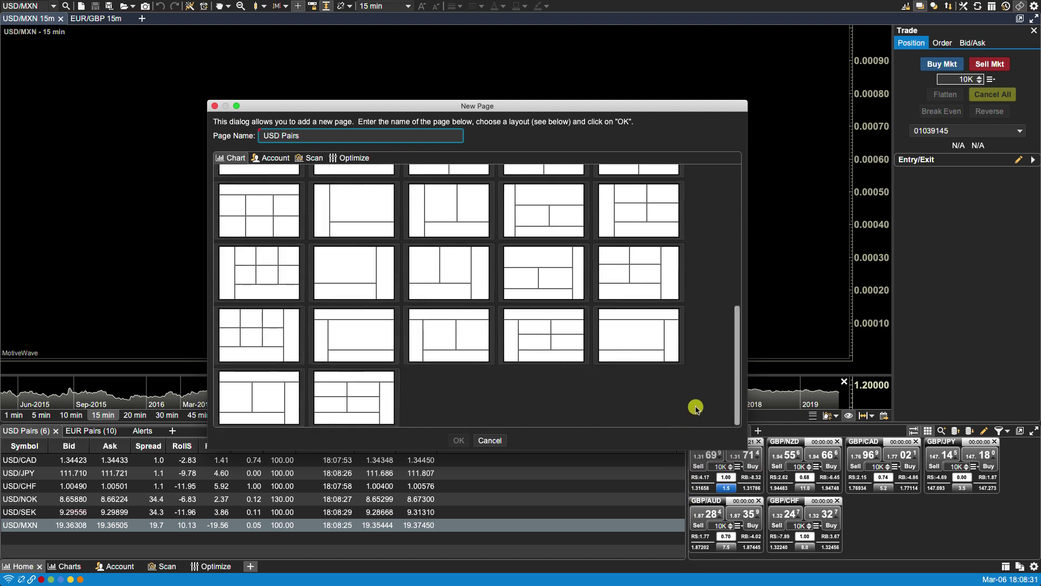
drag(736, 404, 727, 193)
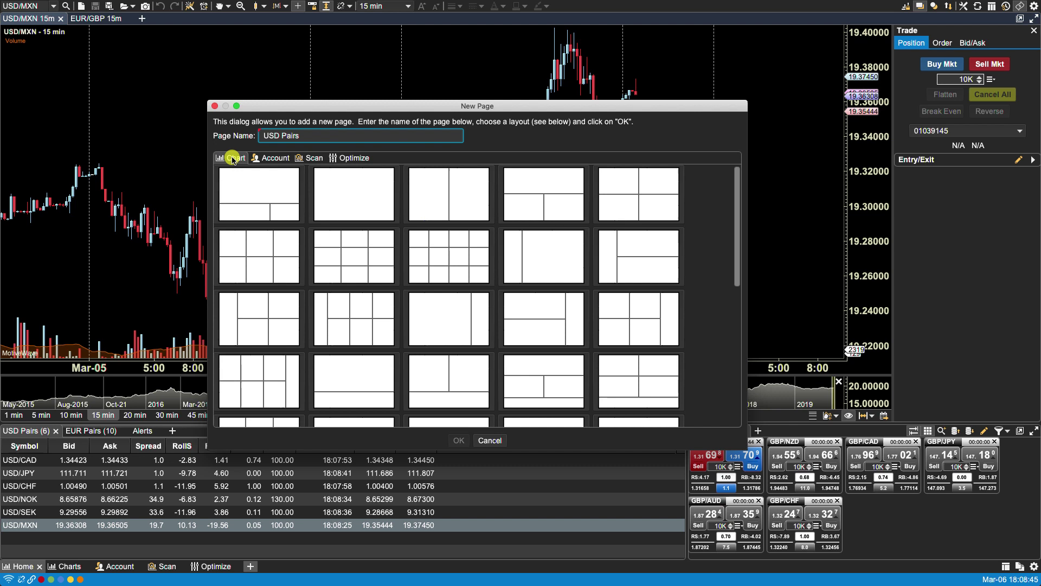
click(424, 205)
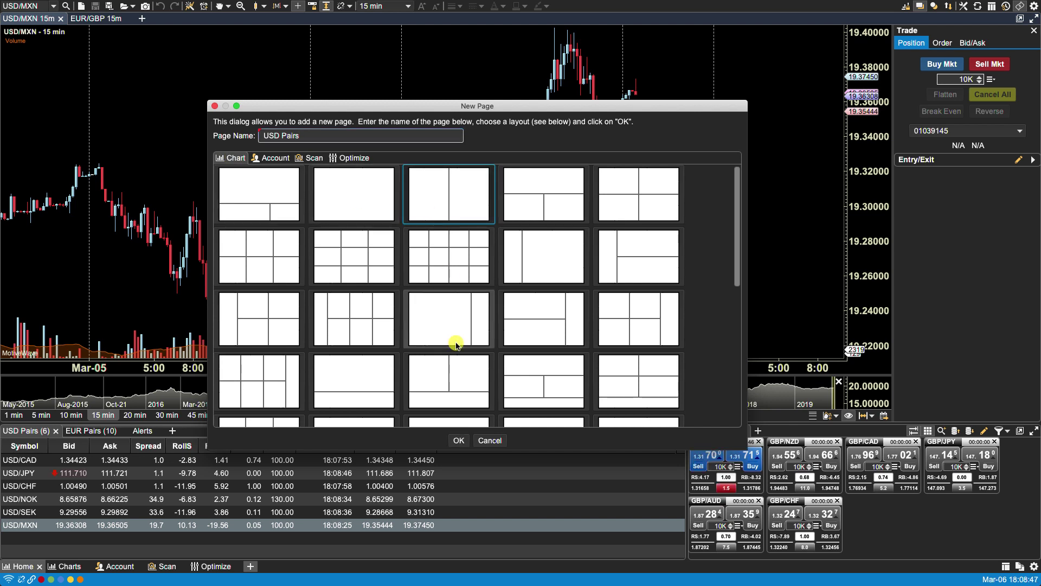
click(458, 441)
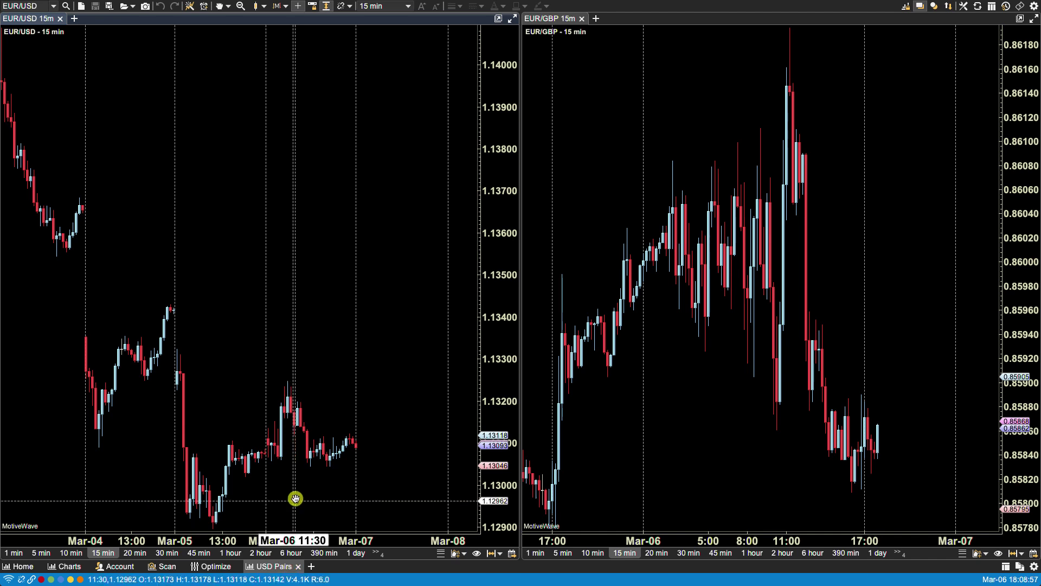
Duplicate the USD Pairs page and name the copy EUR Pairs
right_click(278, 567)
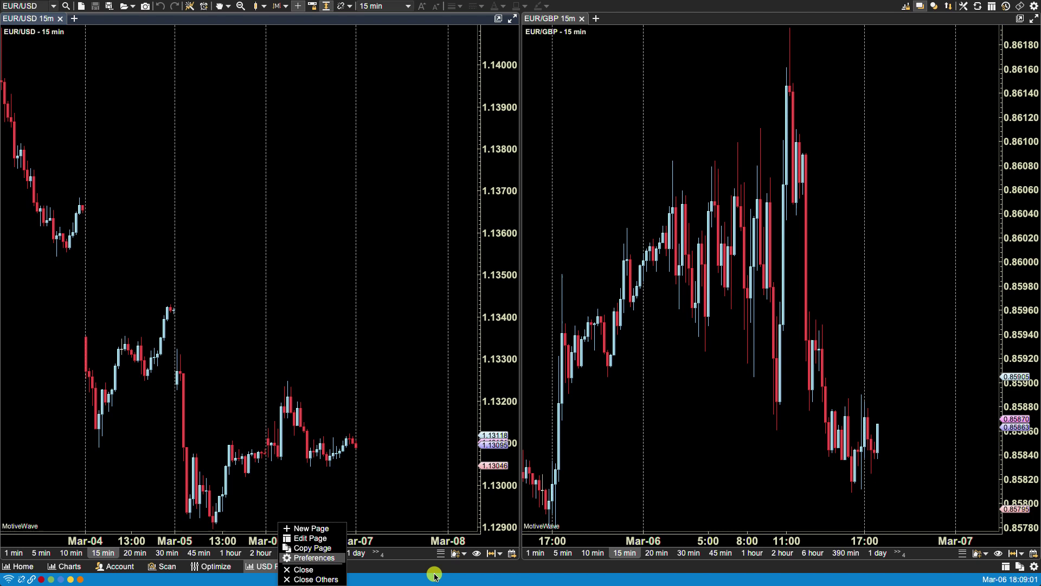
click(474, 571)
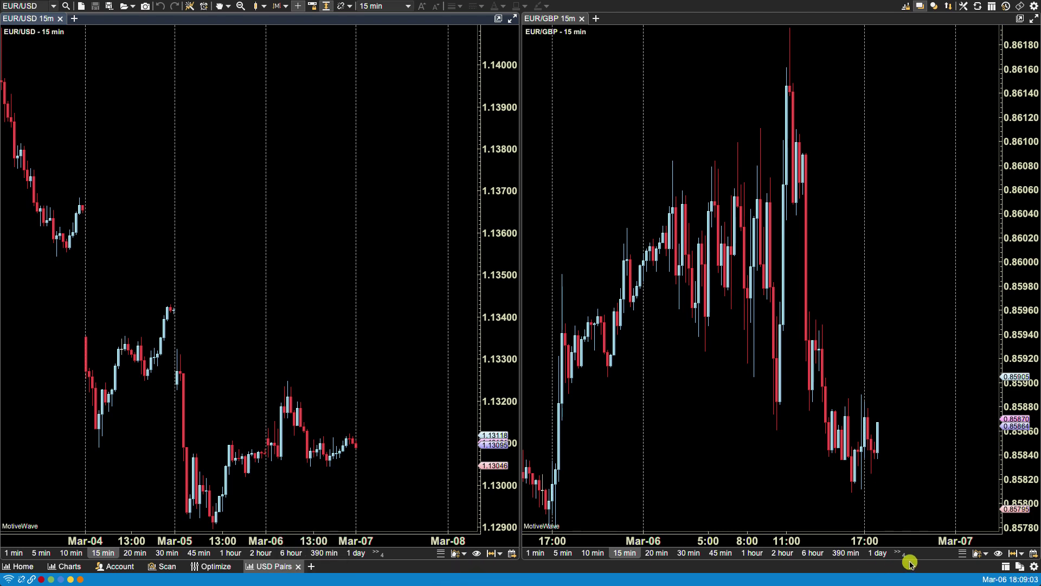
click(1020, 567)
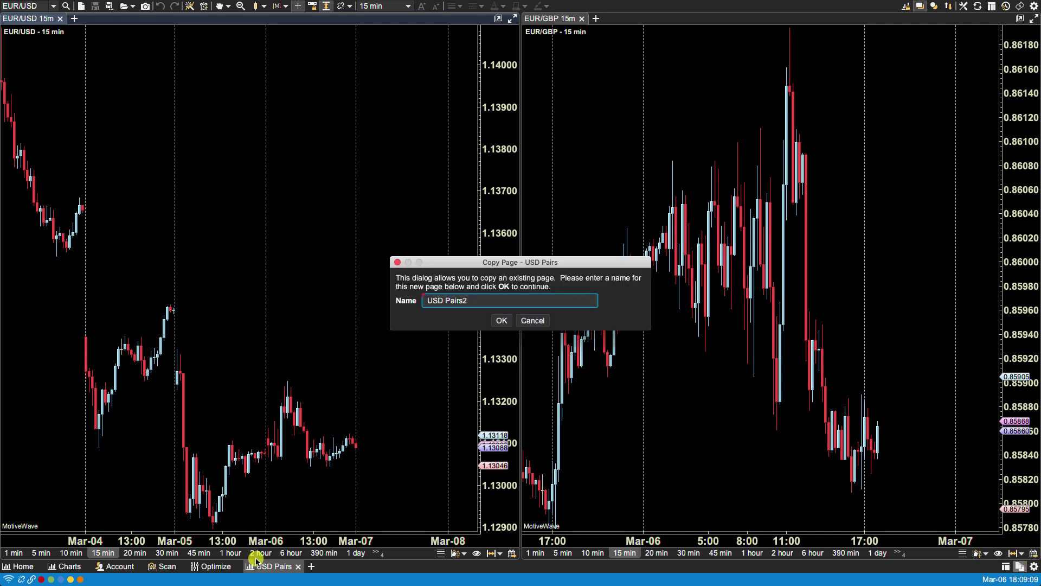
drag(473, 296, 426, 297)
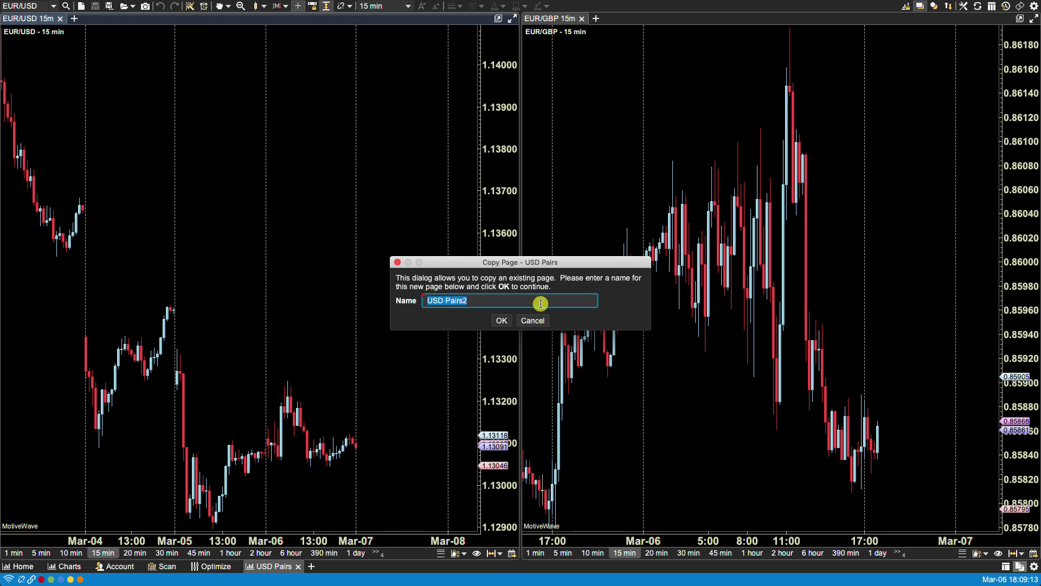
text(EUR)
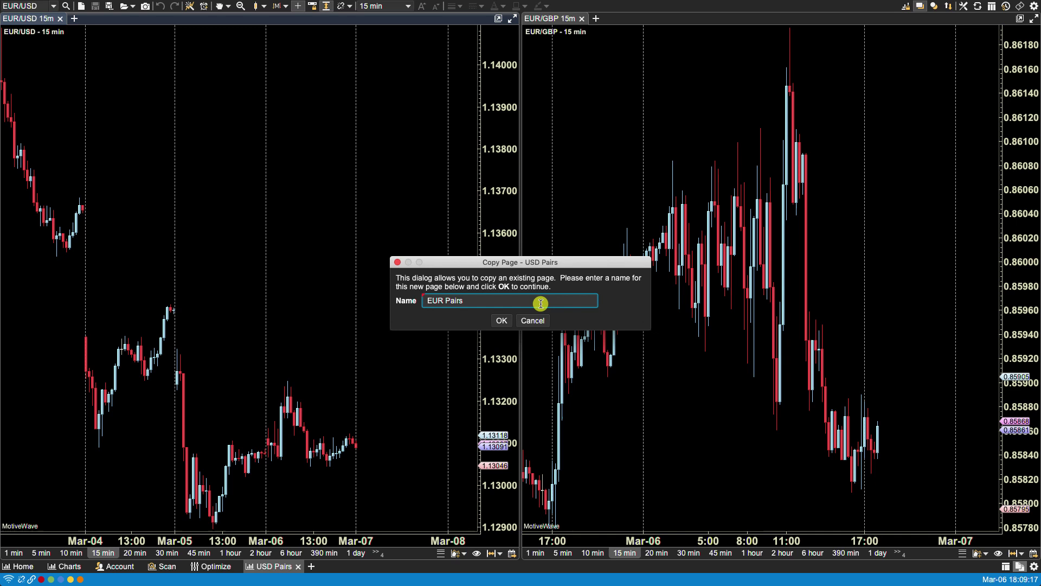
click(509, 321)
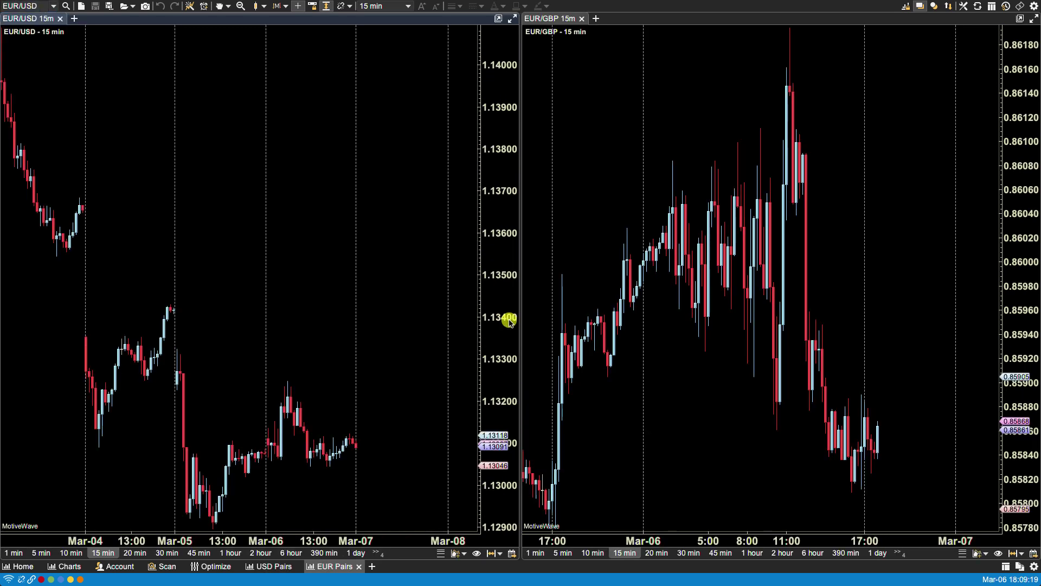
Rename the EUR Pairs page to My Account and give it an Account-tab layout
right_click(330, 571)
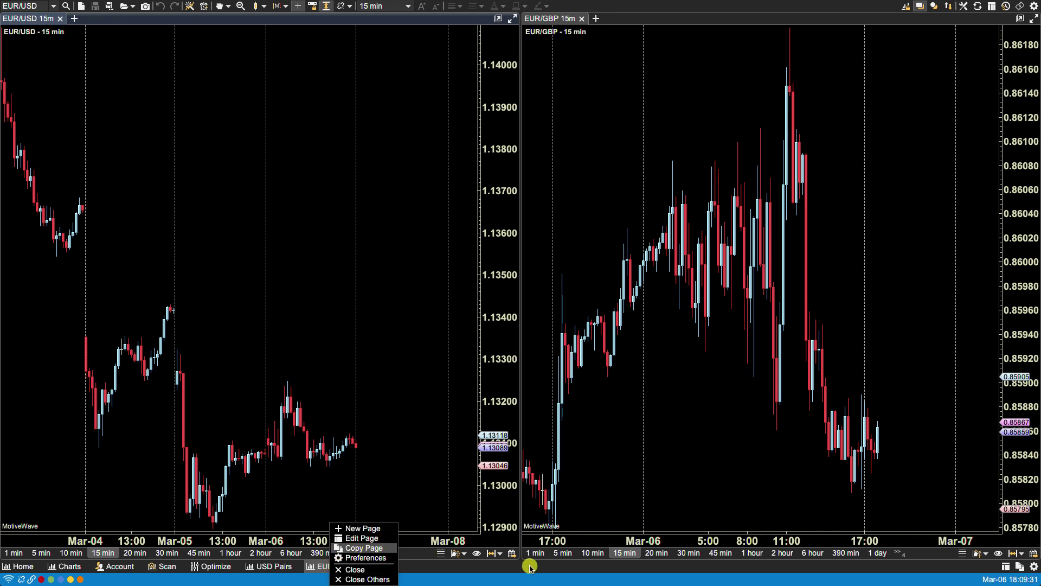
click(682, 579)
click(1006, 566)
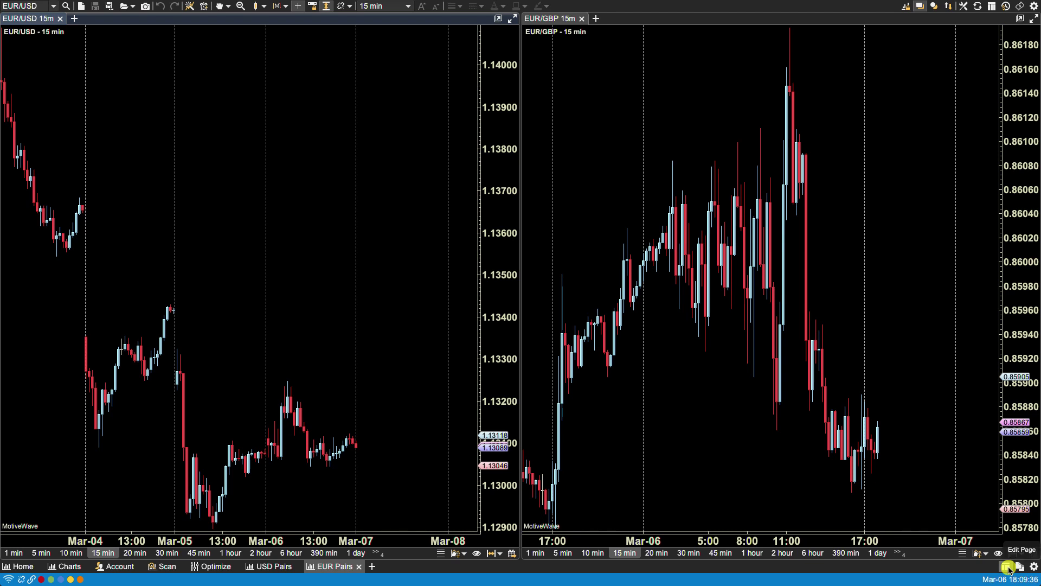
click(1008, 568)
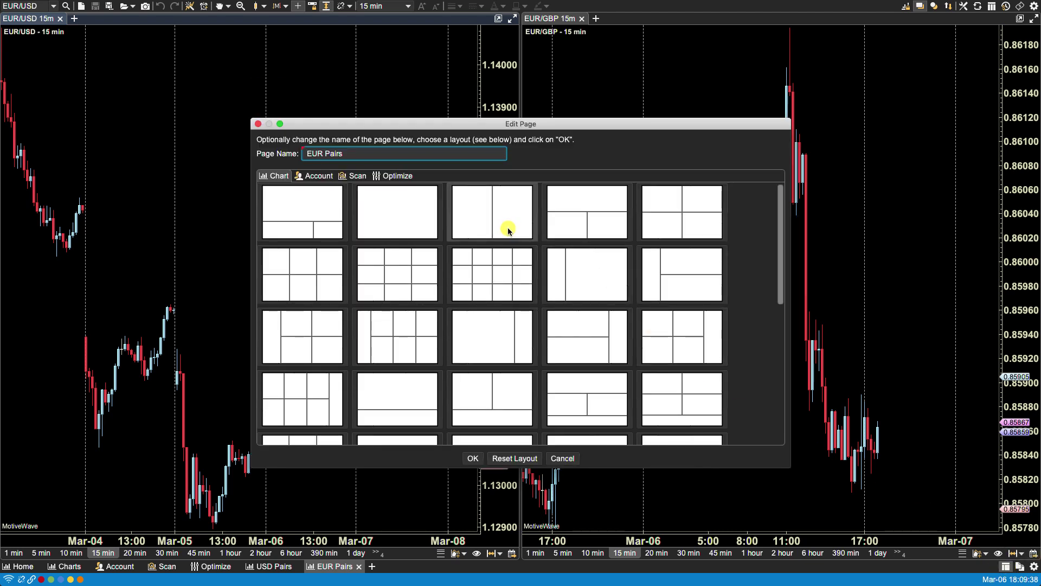
click(402, 214)
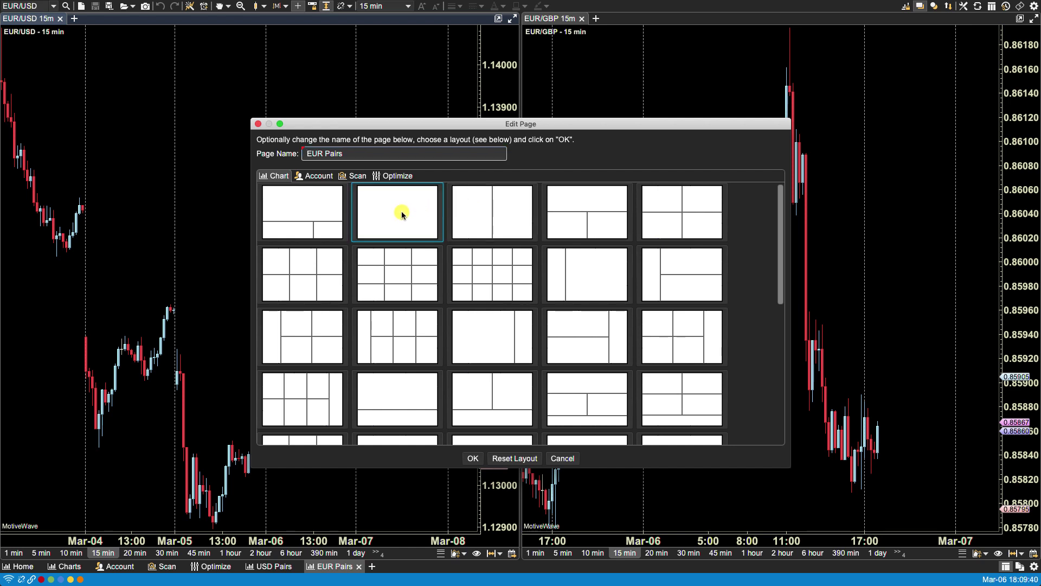
double_click(314, 153)
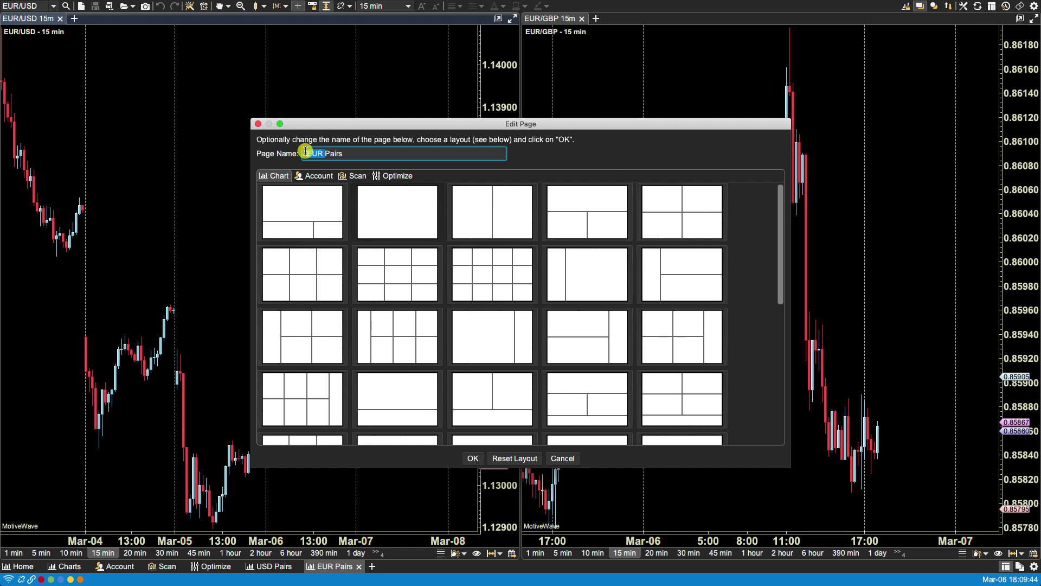
text(JPY)
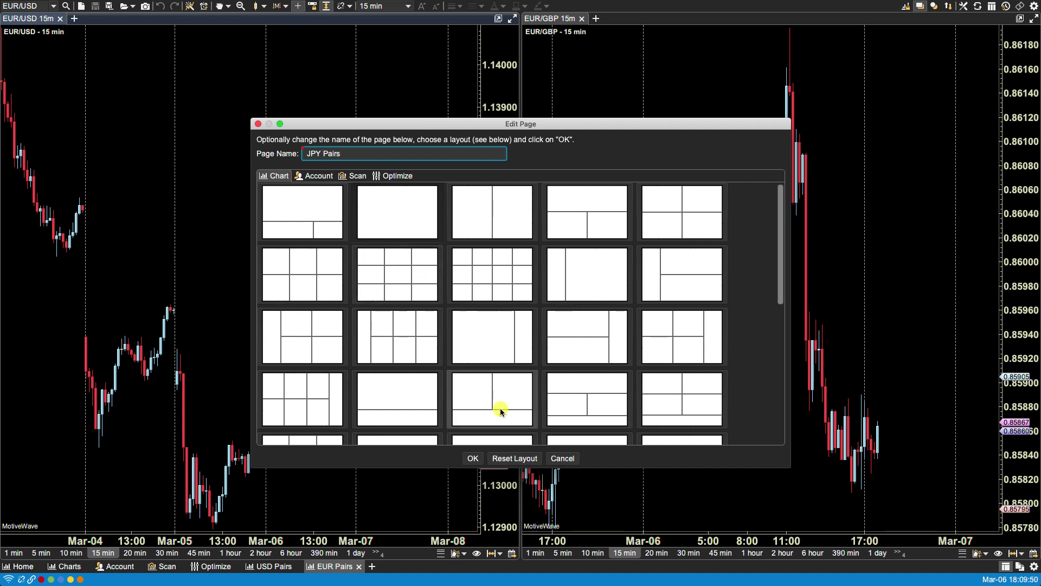
click(318, 176)
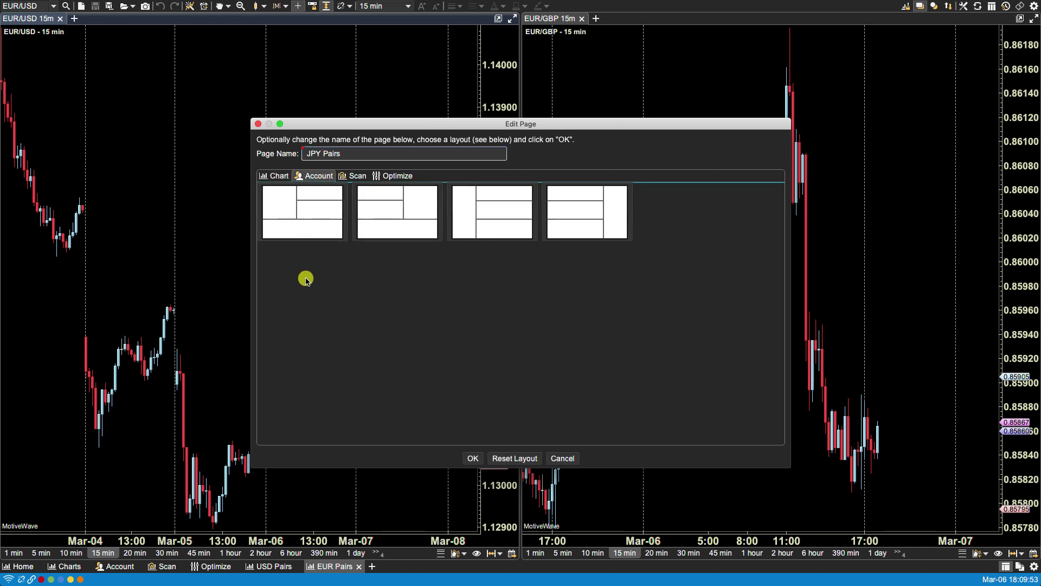
click(351, 156)
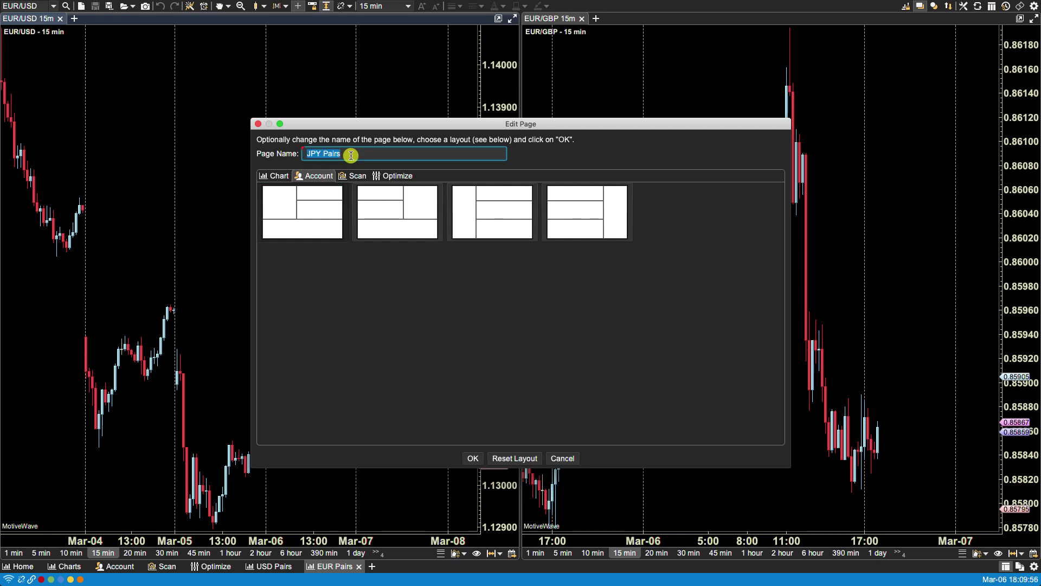
text(My Account)
click(473, 459)
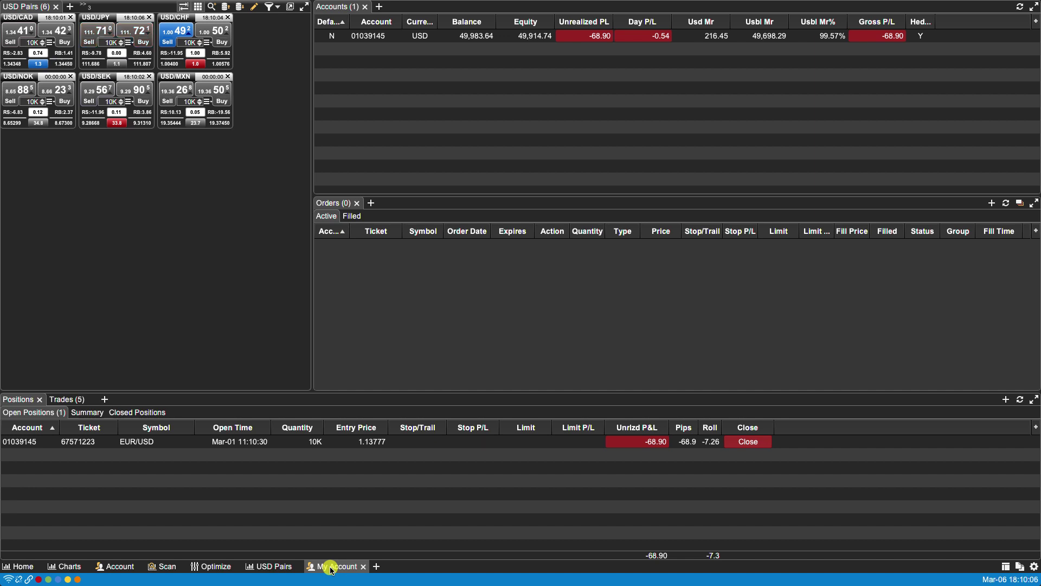
Delete the My Account page, answering Yes to the removal confirmation
right_click(331, 569)
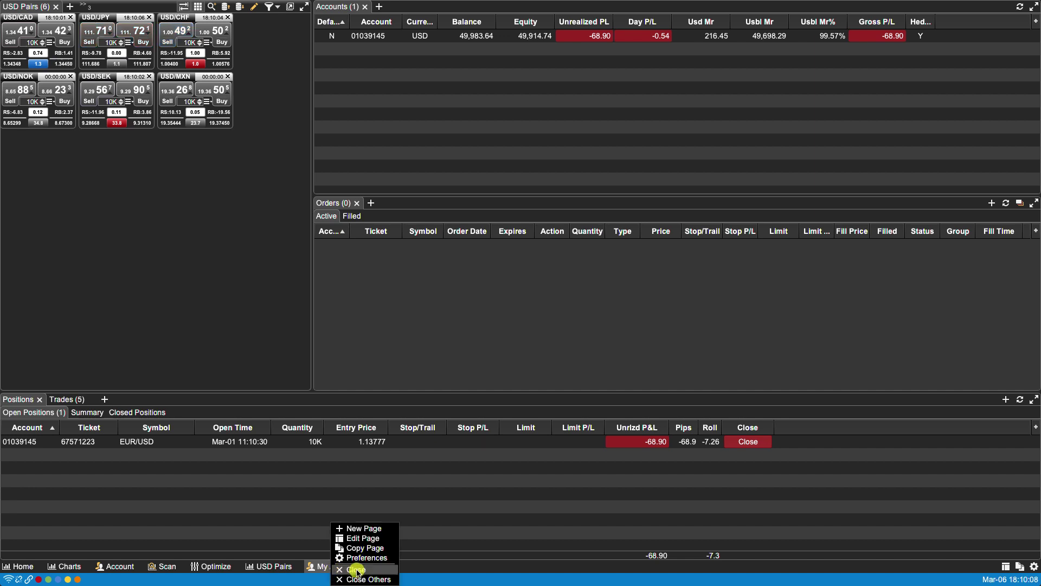
click(321, 568)
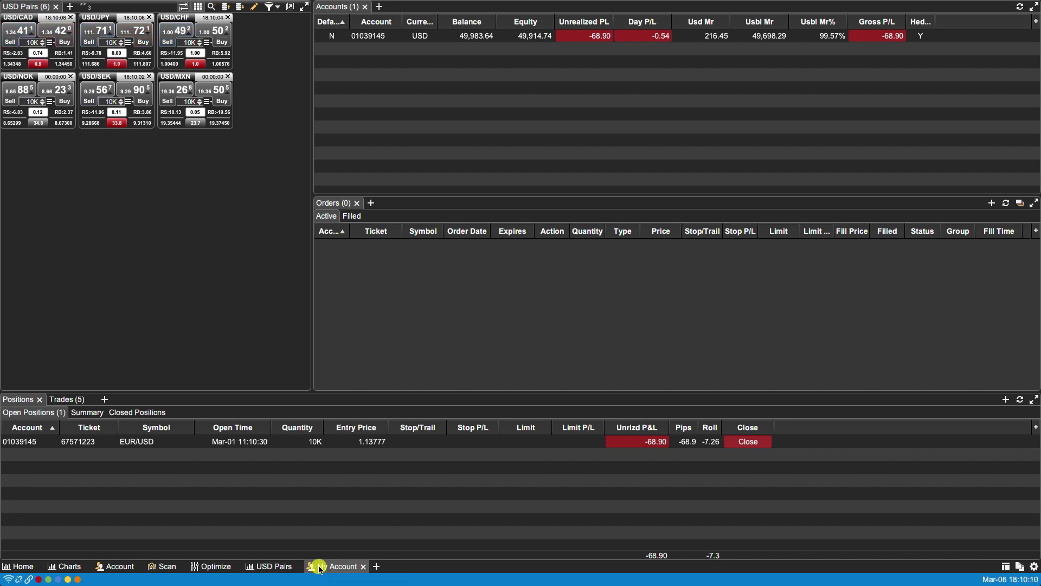
click(363, 566)
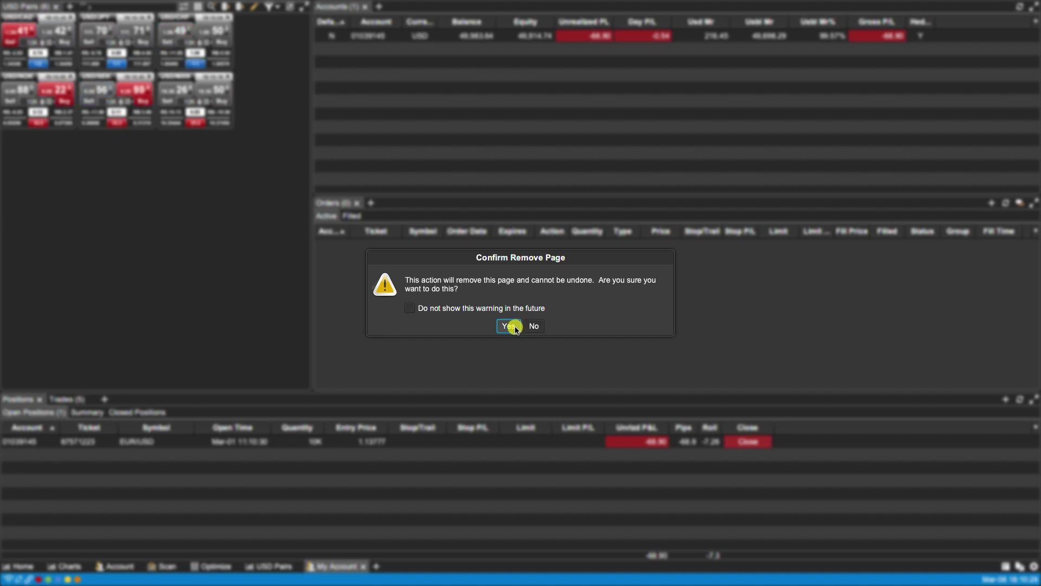
click(509, 326)
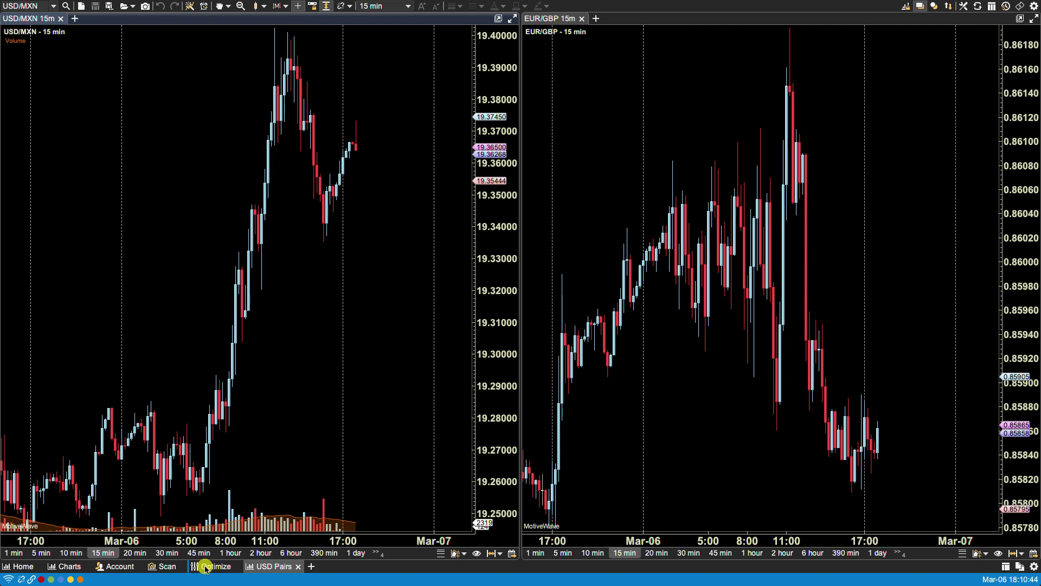
Reorder the tabs so Optimize follows USD Pairs
drag(206, 568, 204, 567)
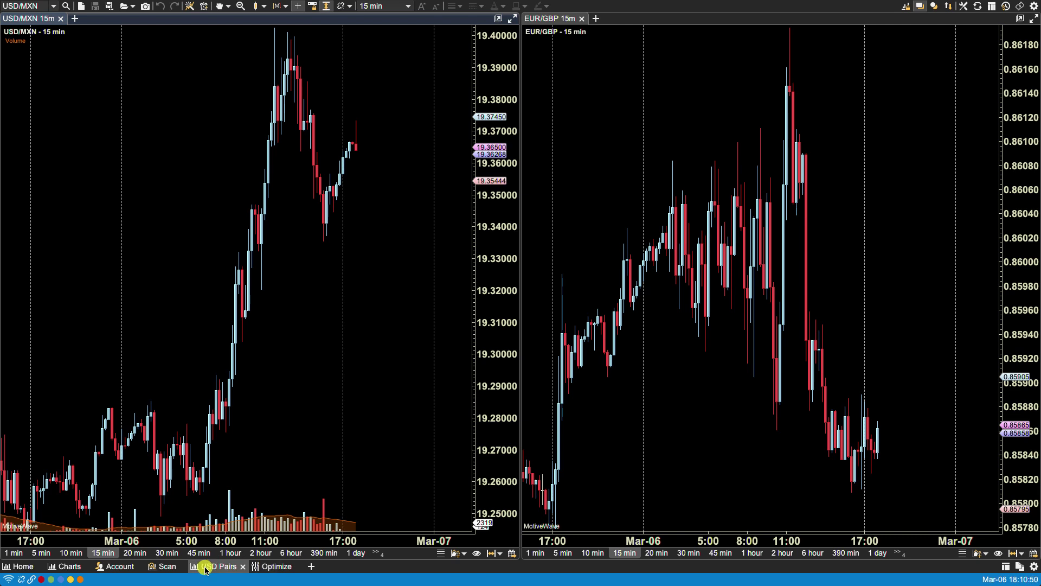